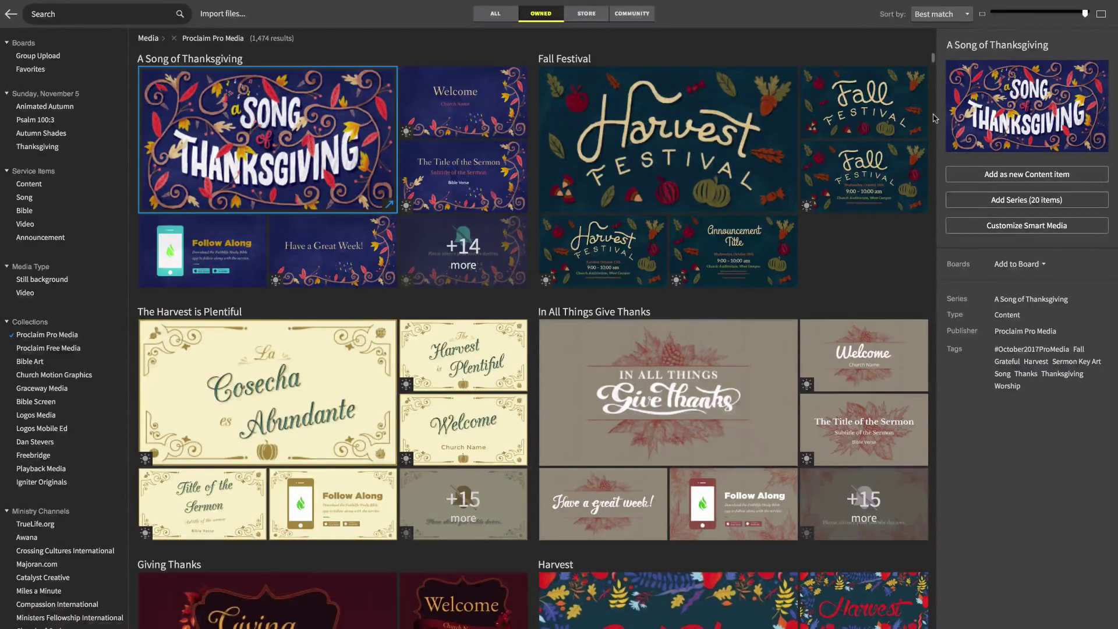
Scroll down through the Proclaim Pro Media collection in the media library.
scroll(935, 118, down, 1)
scroll(935, 119, down, 3)
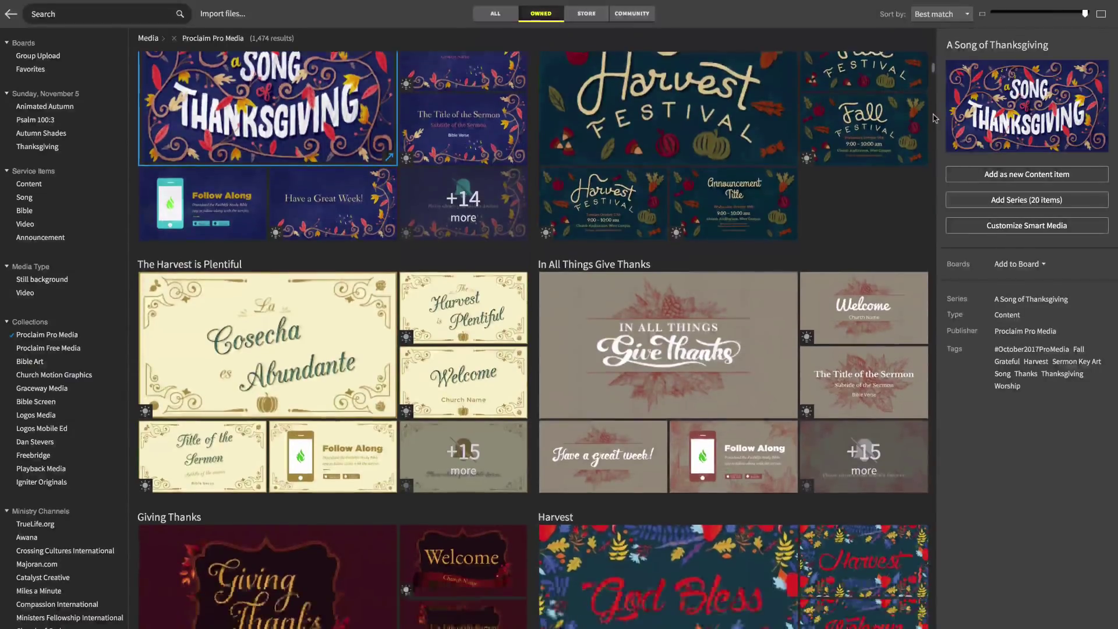
scroll(935, 118, down, 8)
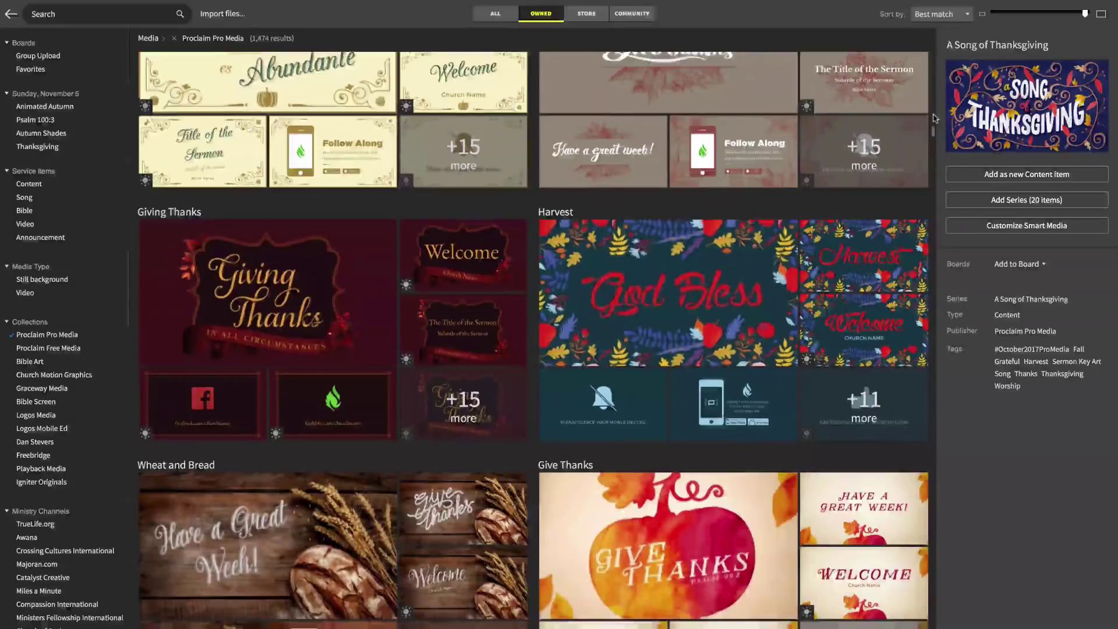
scroll(933, 118, down, 8)
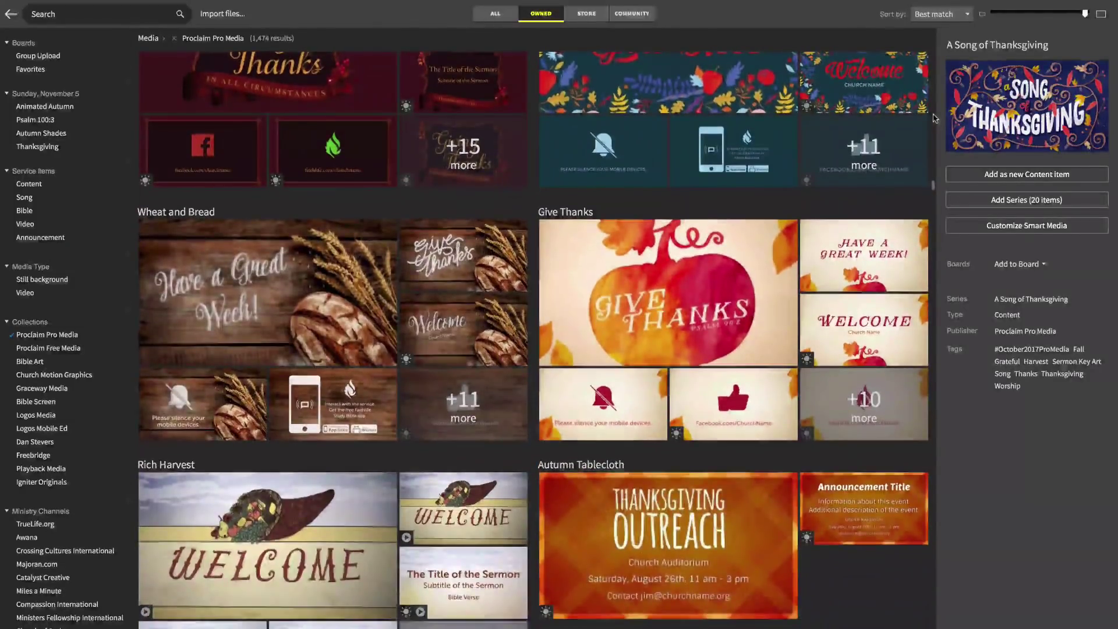
scroll(933, 118, down, 7)
scroll(935, 118, down, 6)
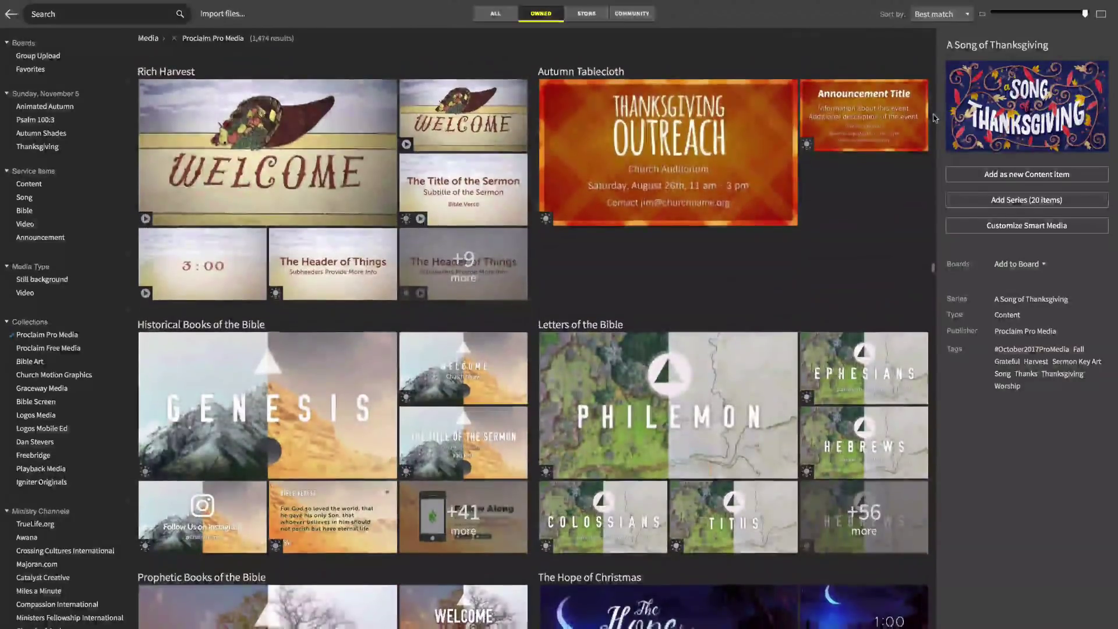
scroll(935, 118, down, 4)
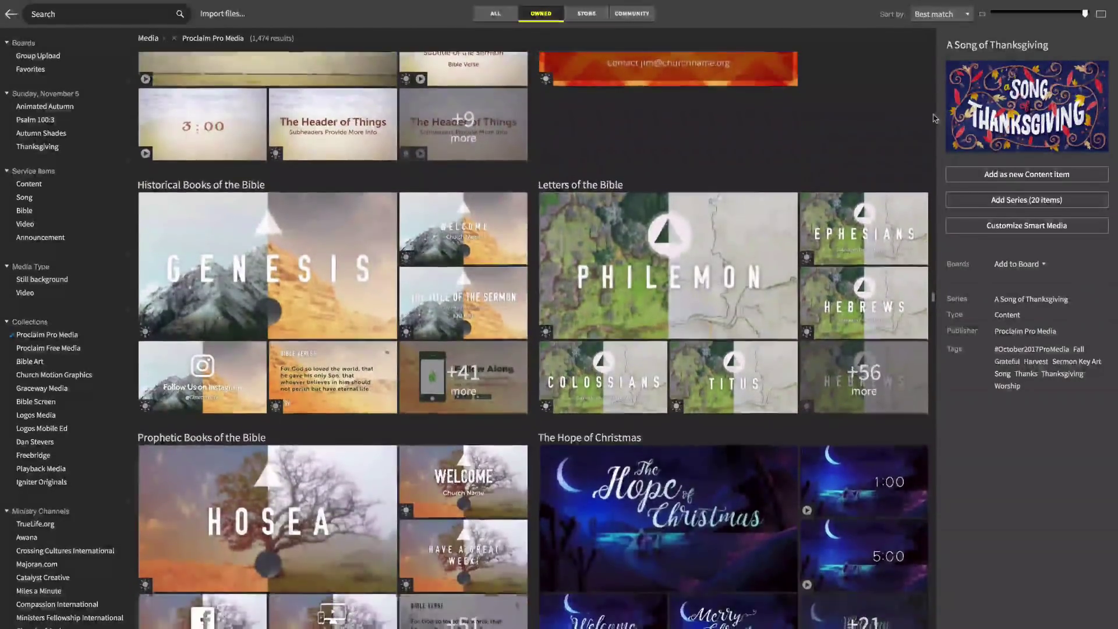
scroll(934, 118, down, 5)
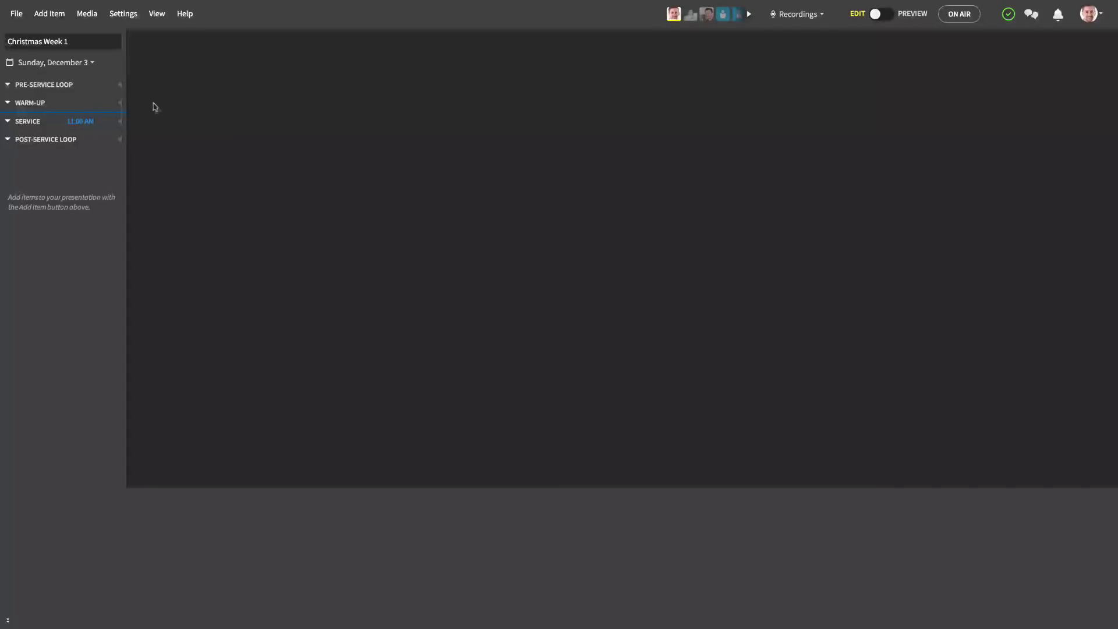
Choose Browse Media from the Media menu to list all 6,195 owned media items.
click(81, 21)
click(79, 39)
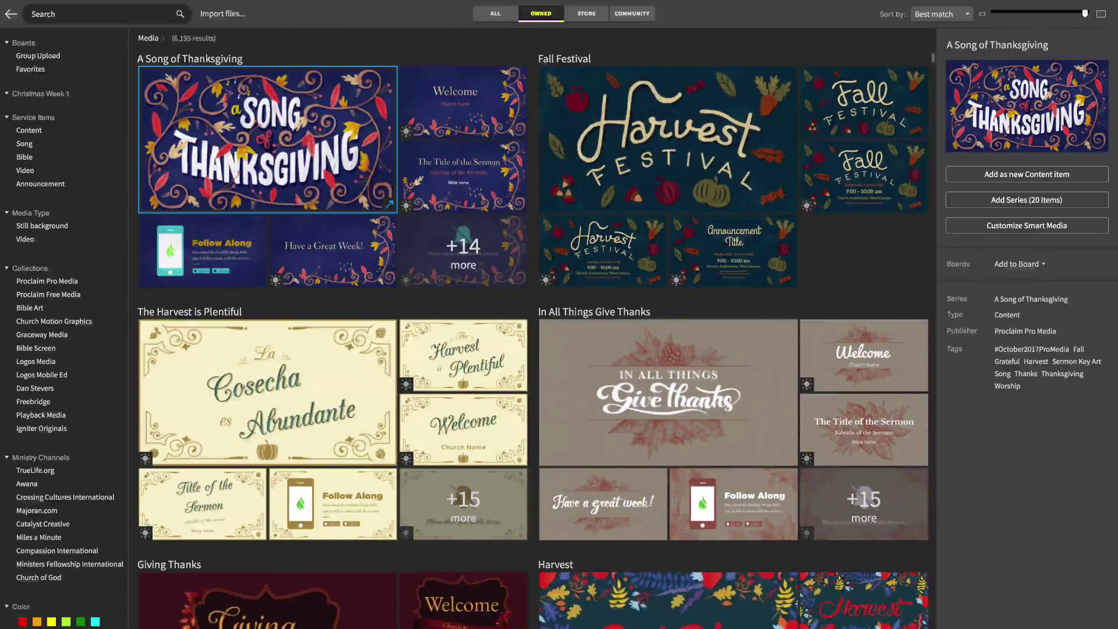
click(625, 17)
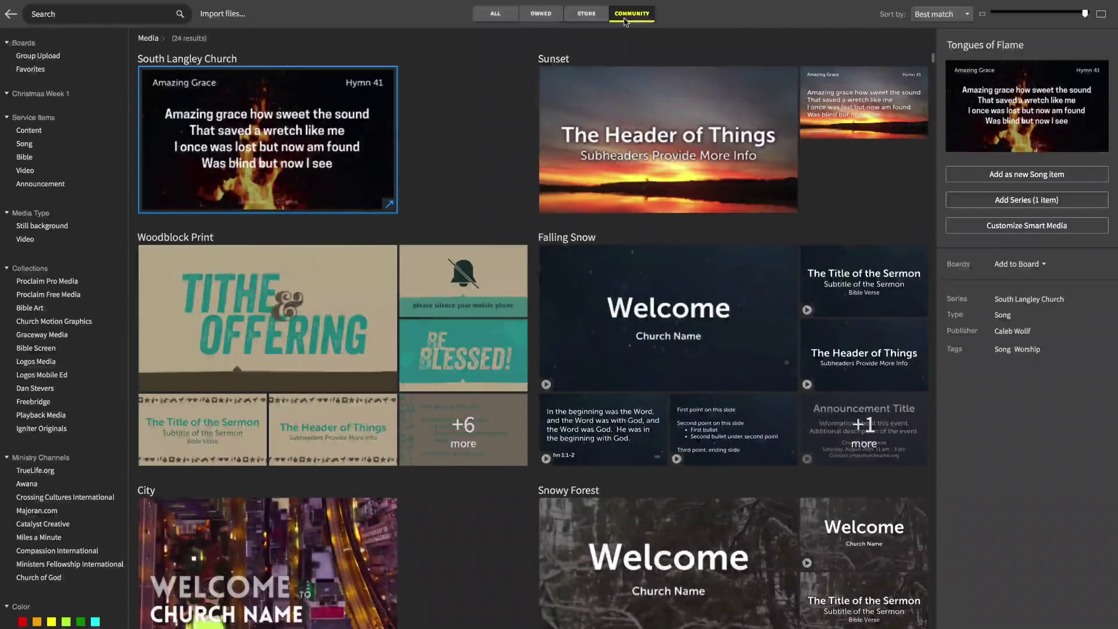
click(546, 16)
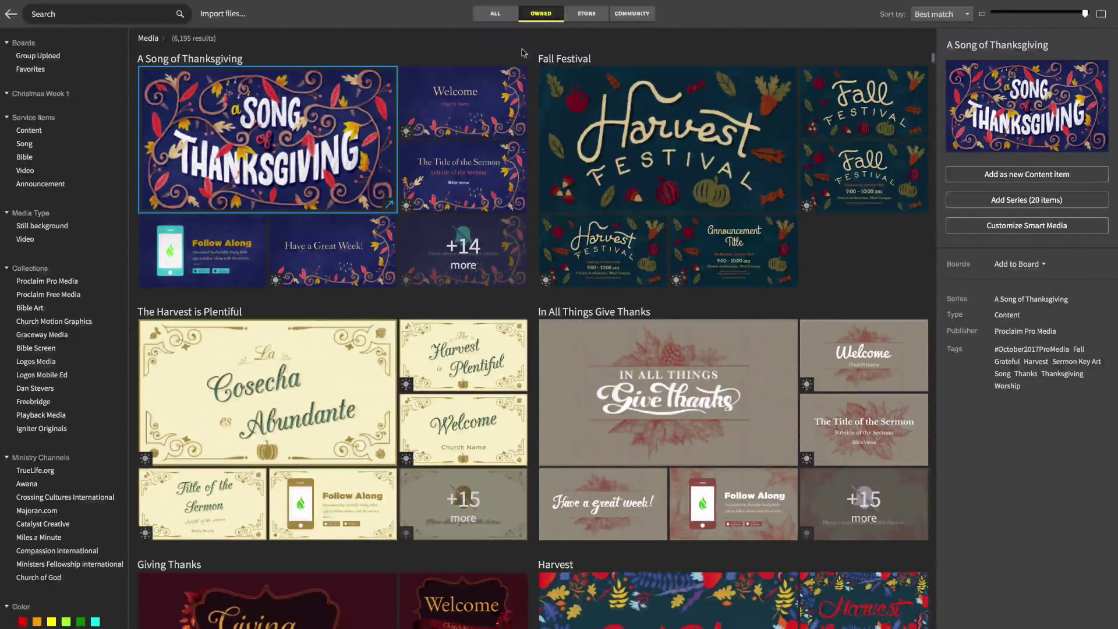
Filter owned media to the Proclaim Free Media collection and search for 'Christmas'.
click(73, 295)
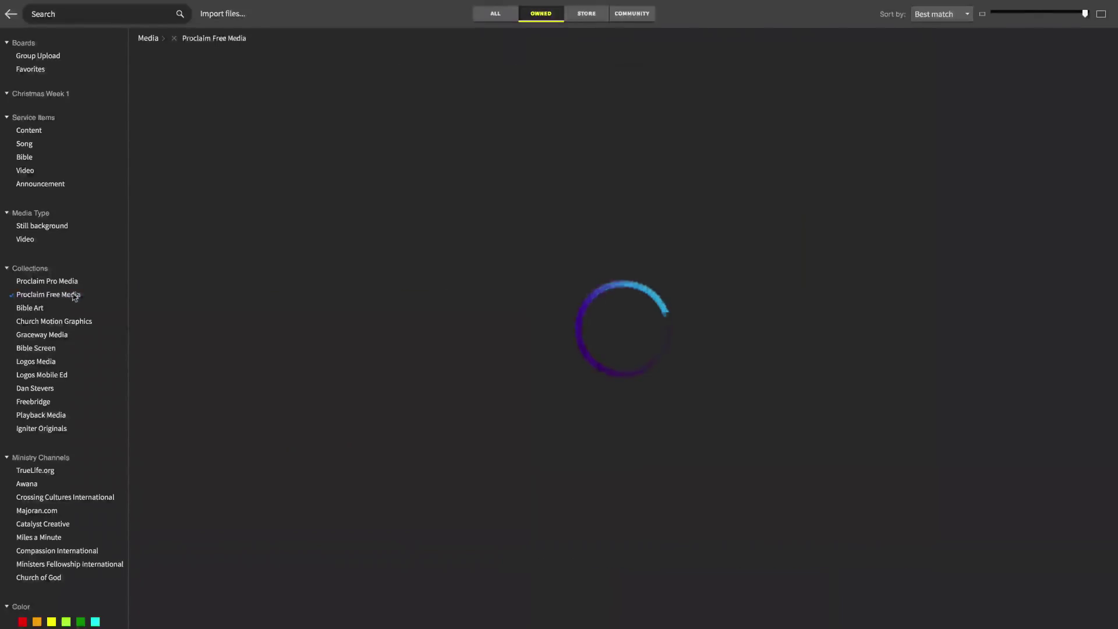
click(113, 23)
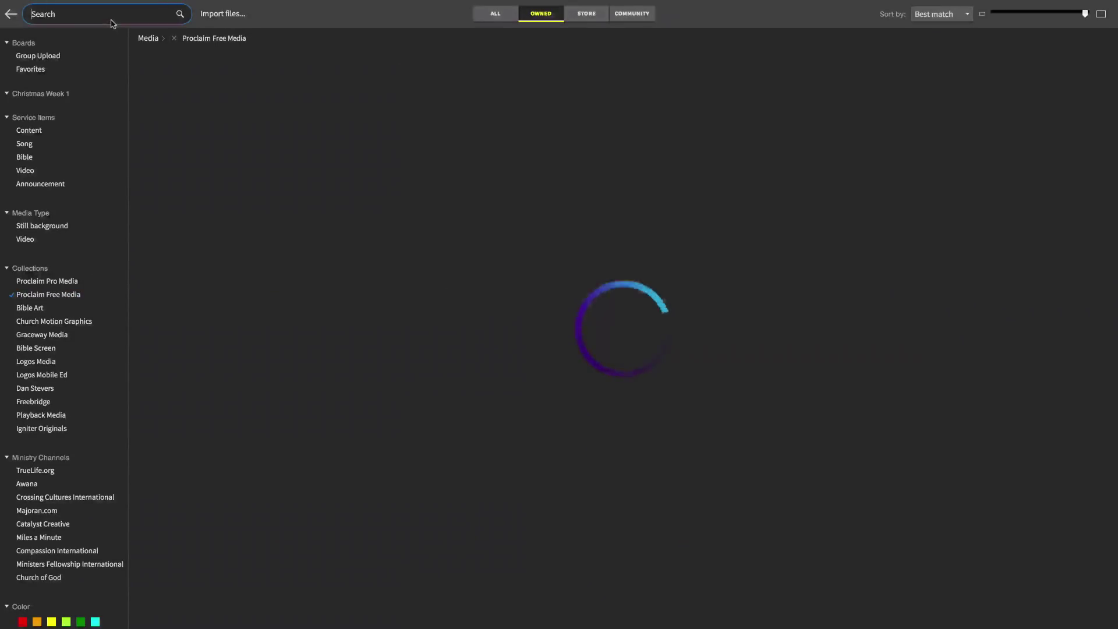
text(Christmas)
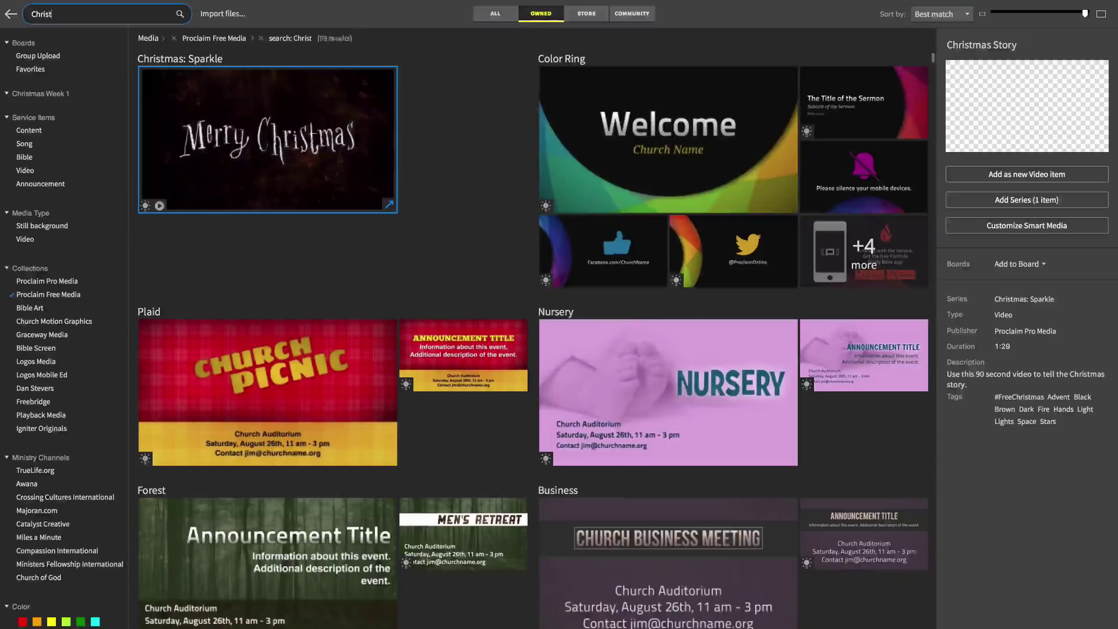
key(ctrl+a)
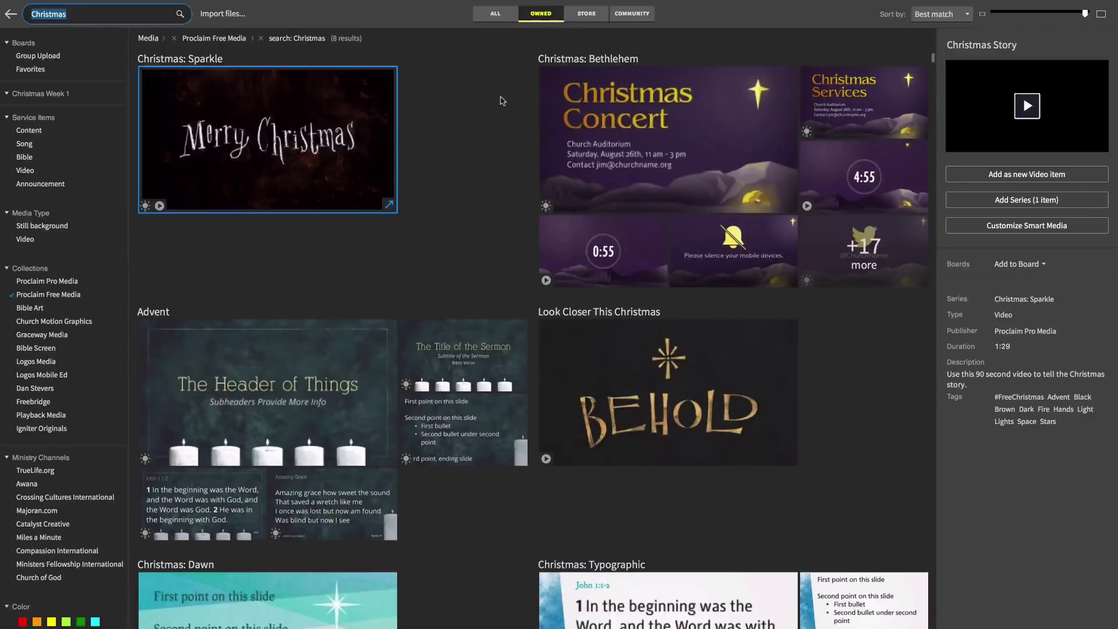
Add the Christmas: Bethlehem Announcement Title slide to the Service as a new Announcement item.
click(838, 245)
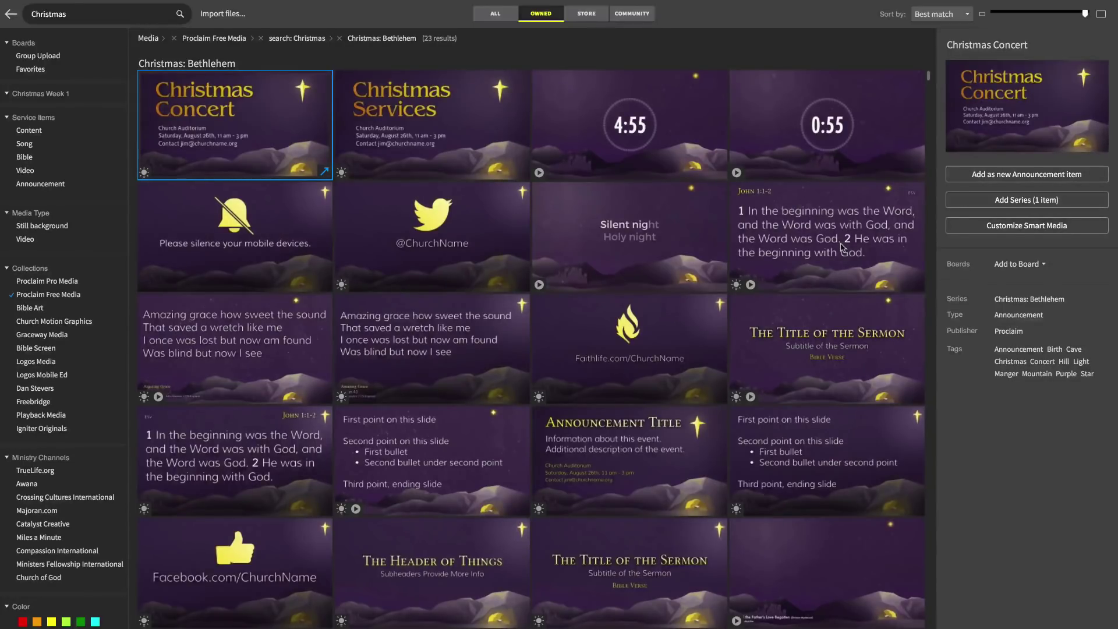
click(661, 418)
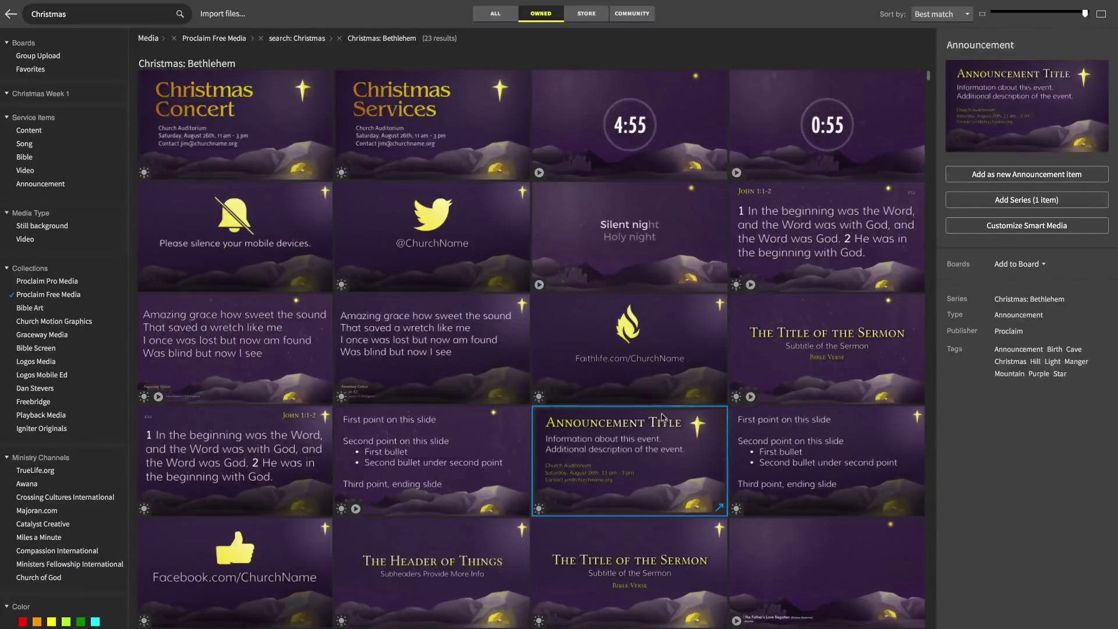
click(971, 176)
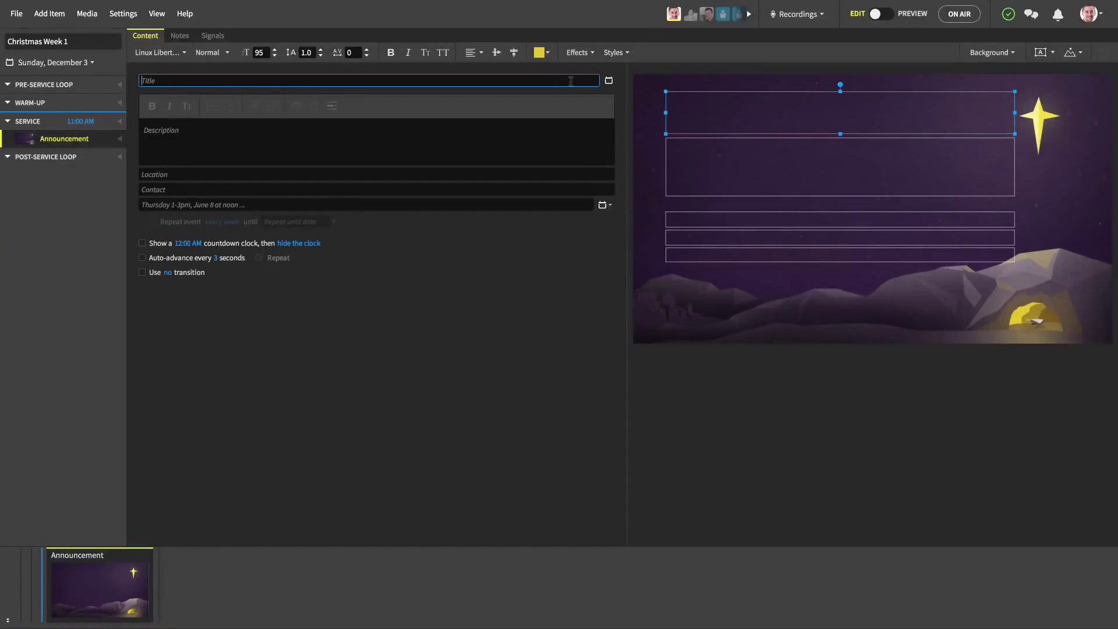
Paste the title 'Youth Group Christmas Party', the party description, and the pastor's house as location.
text(Youth Group Christmas Party)
key(Tab)
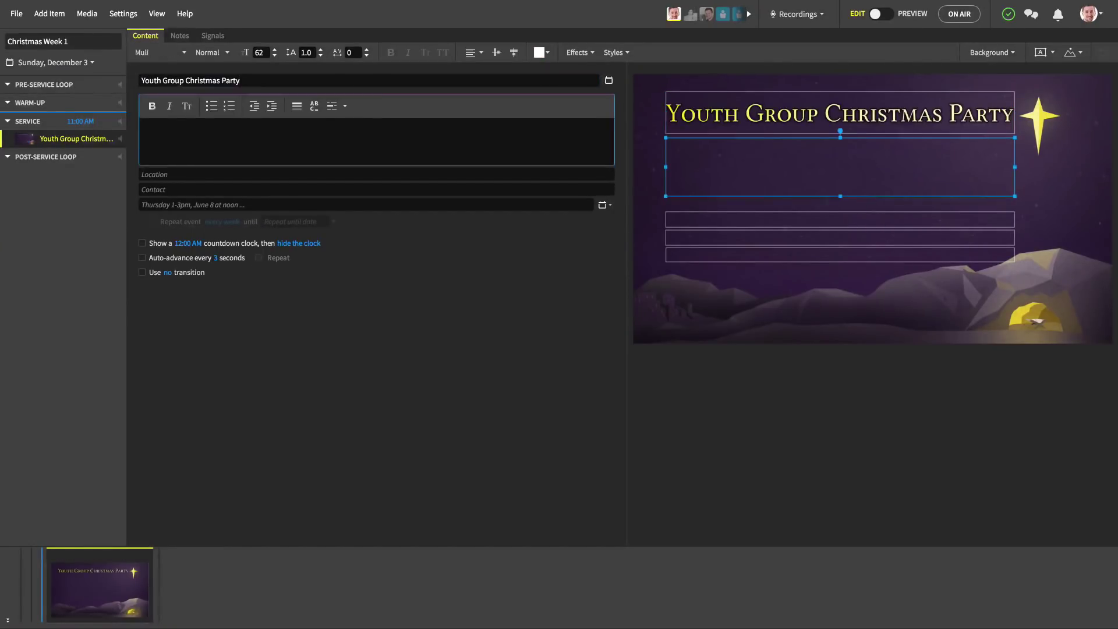
text(All teens, join us for our annual Christmas party! Please bring a white elephant gift and don your best Christmas sweater.)
key(Tab)
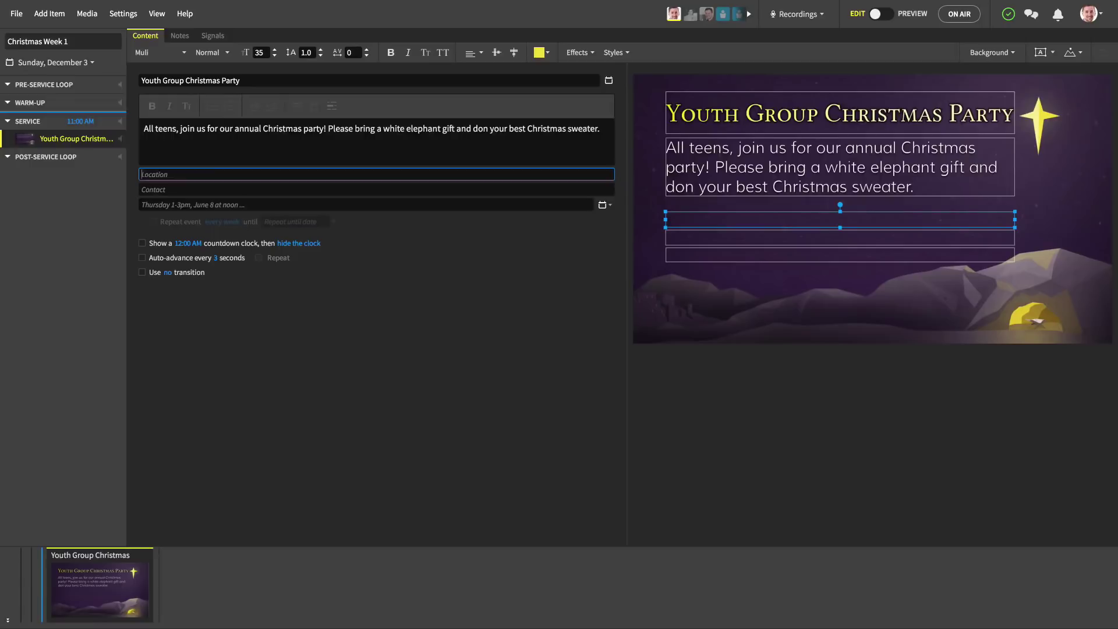
text(Pastor Dave's House)
key(Tab)
Enter the contact e-mail and the date Dec 8, 2017, 6:30–9:30 PM.
key(ctrl+v)
key(Tab)
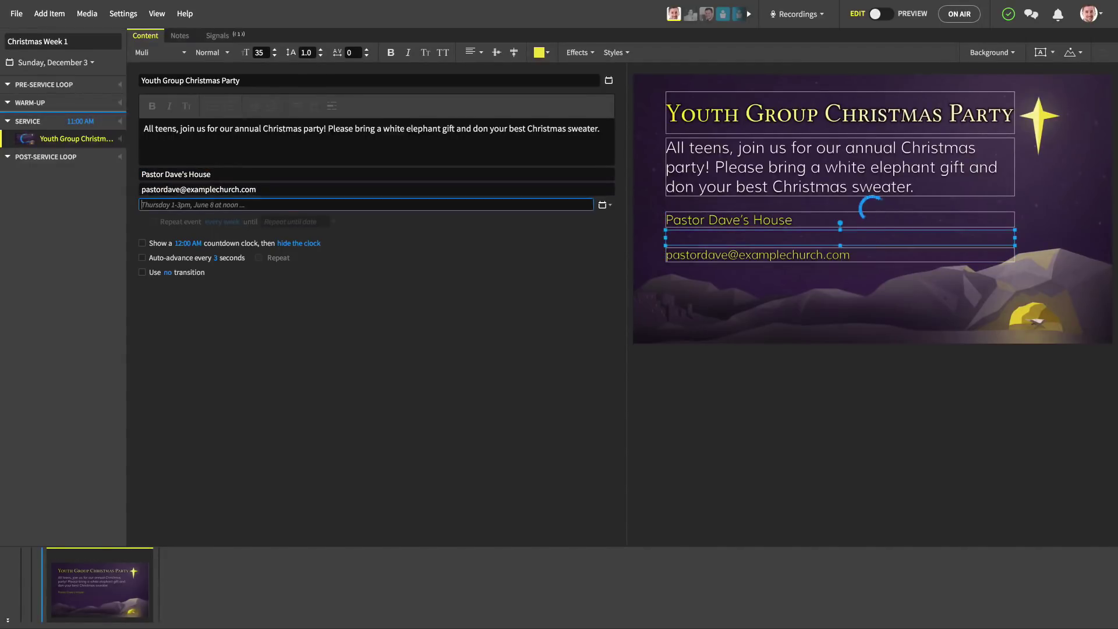
text(Dec 8, 2017 6:30 - 9:30 PM)
key(Tab)
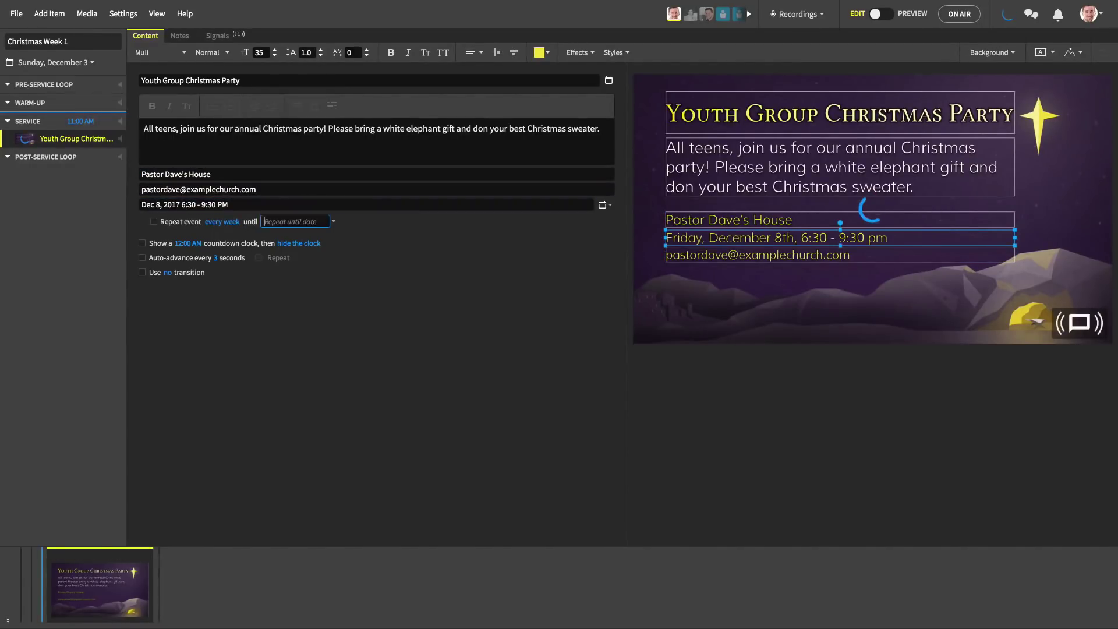
Replace the slide background with the Proclaim Pro Media Christmas Party trees design.
click(955, 113)
click(992, 52)
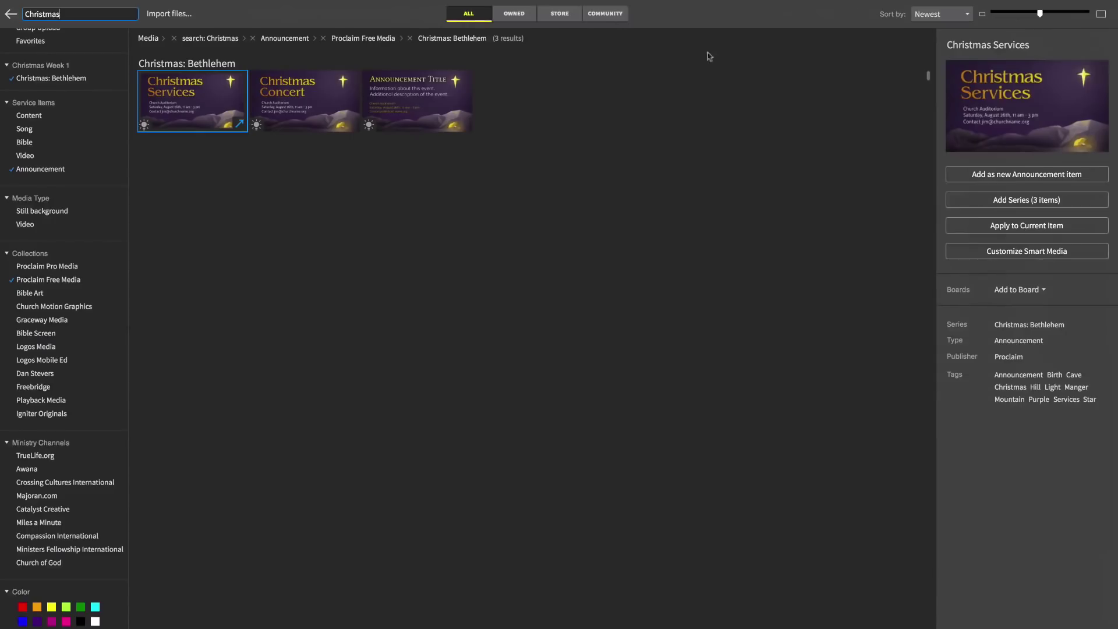
click(328, 38)
click(328, 38)
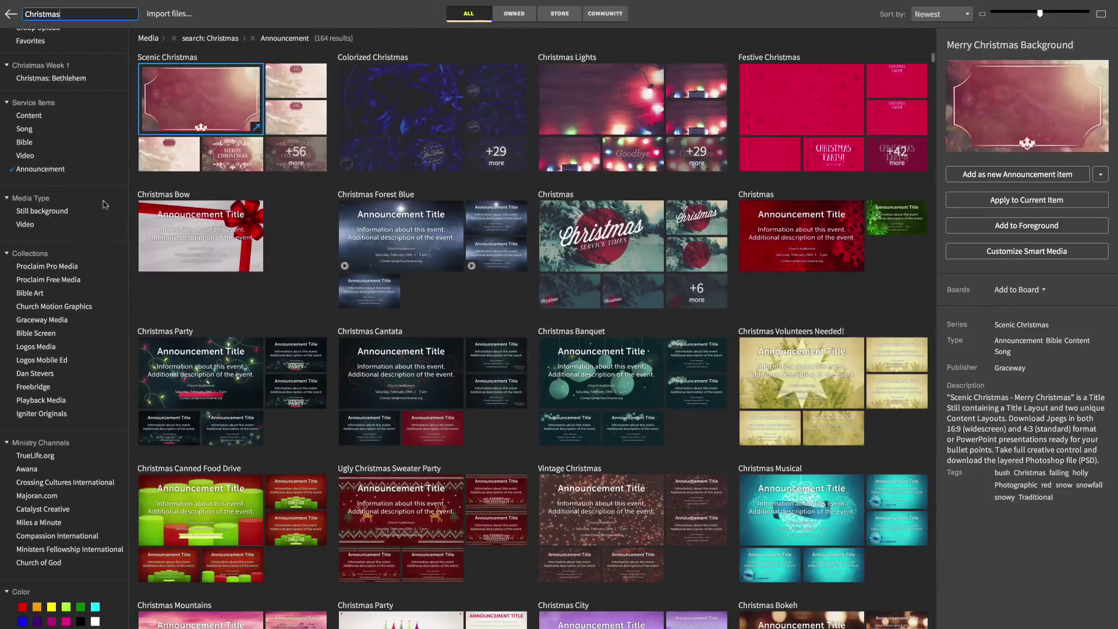
click(52, 265)
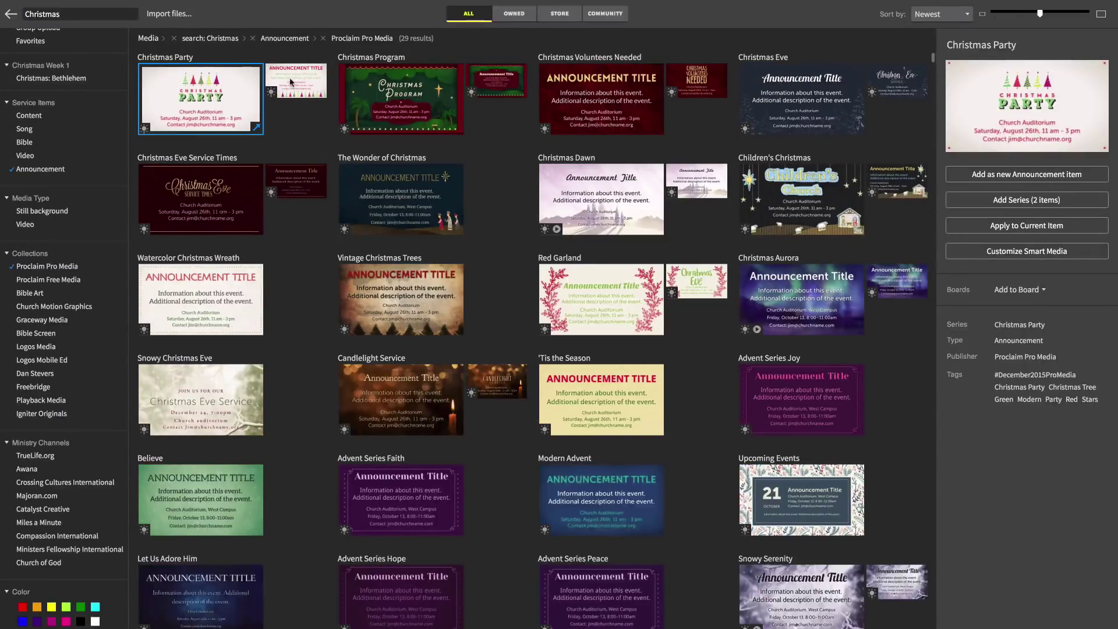
click(292, 83)
click(964, 225)
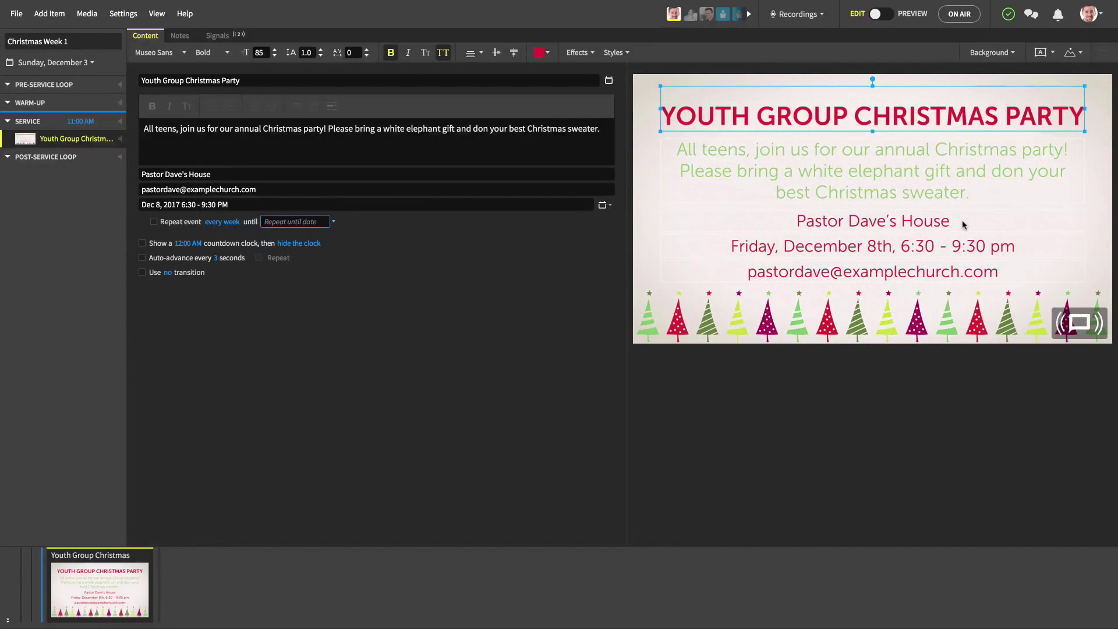
Open the Proclaim Pro Media information web page from Purchase Media Subscriptions.
click(1088, 14)
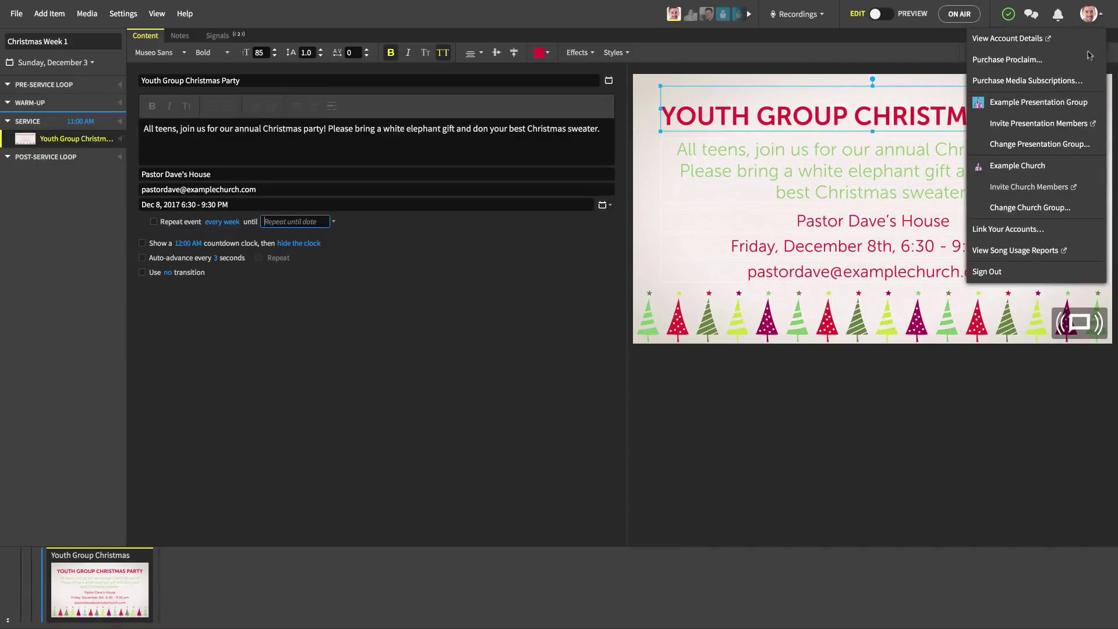
click(1075, 82)
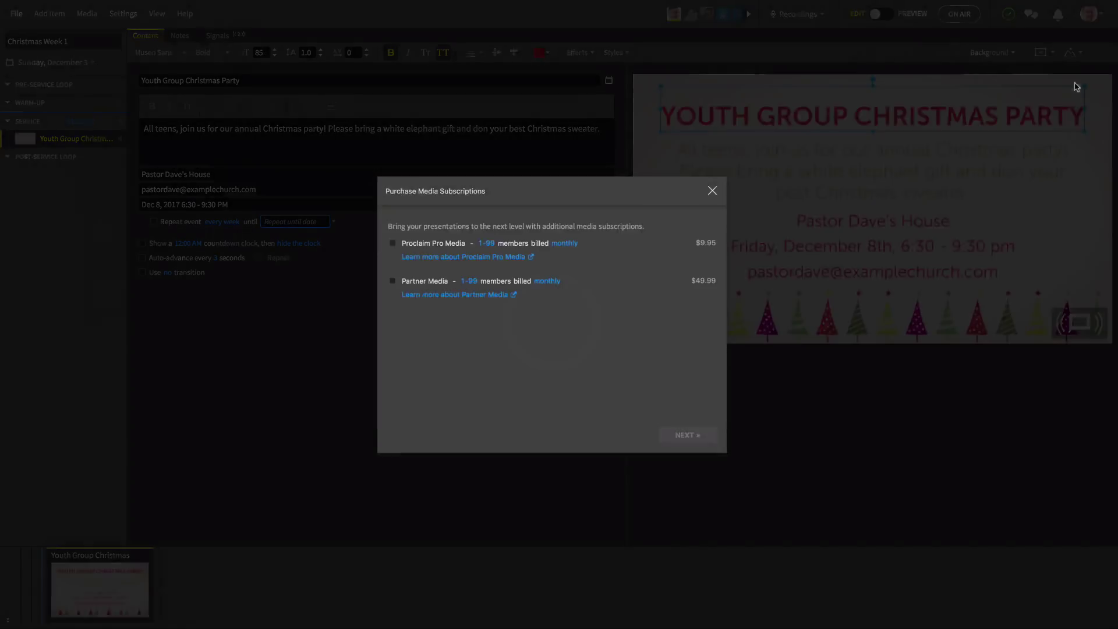
click(516, 258)
scroll(512, 262, down, 5)
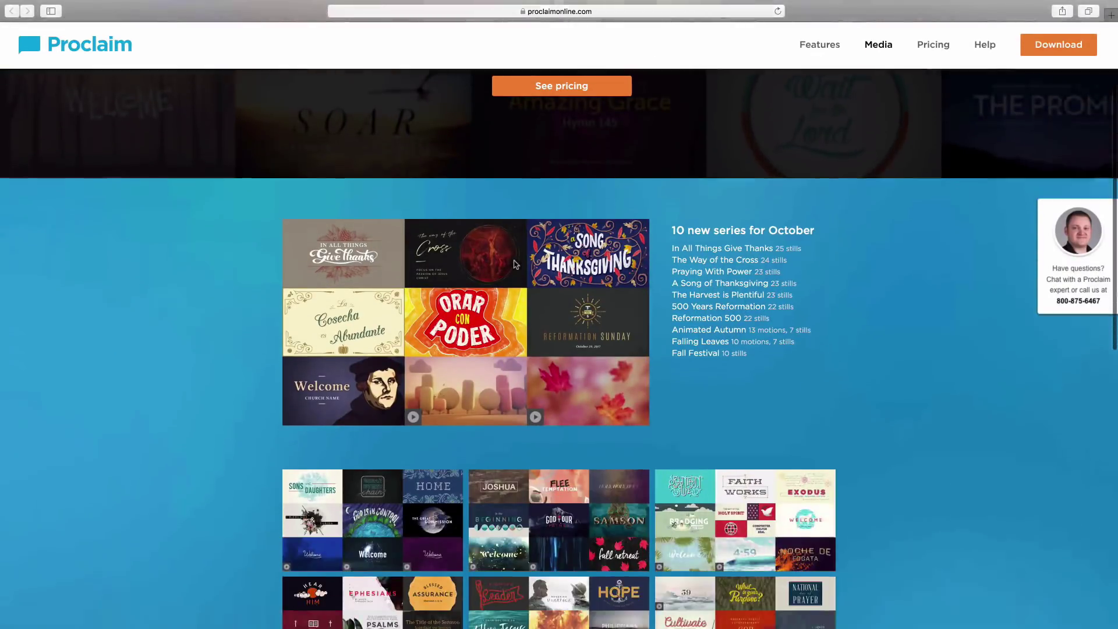
Scroll down the Proclaim Pro Media web page through its new monthly series.
scroll(515, 263, down, 3)
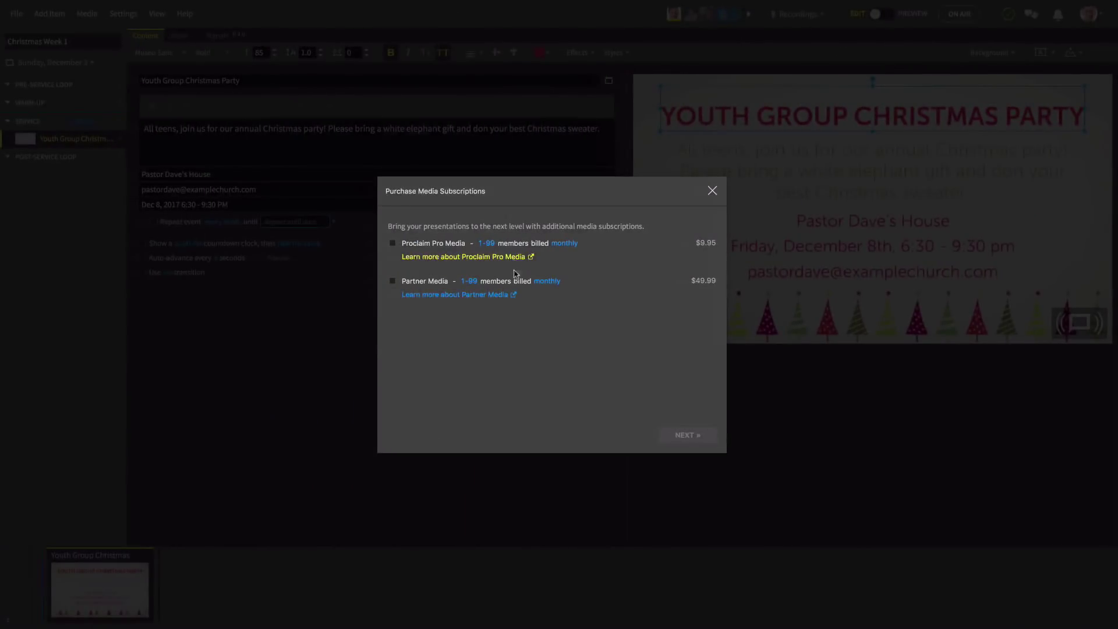
Open the Partner Media information web page from the subscription dialog.
click(506, 296)
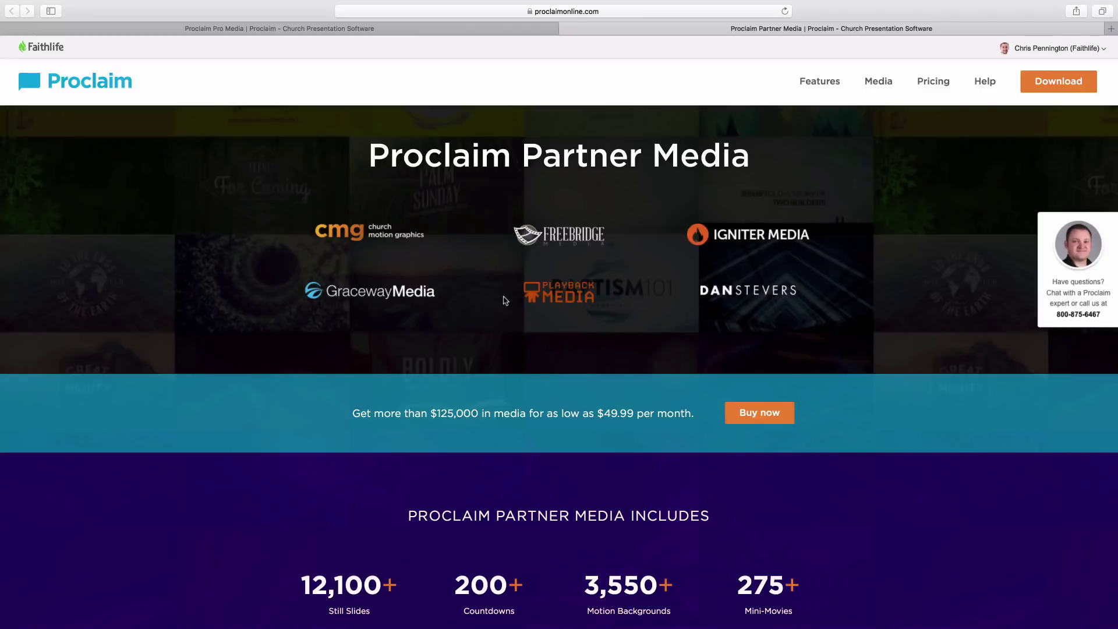
Scroll the Partner Media page down to Our Partners, then switch back to Proclaim.
scroll(505, 300, down, 5)
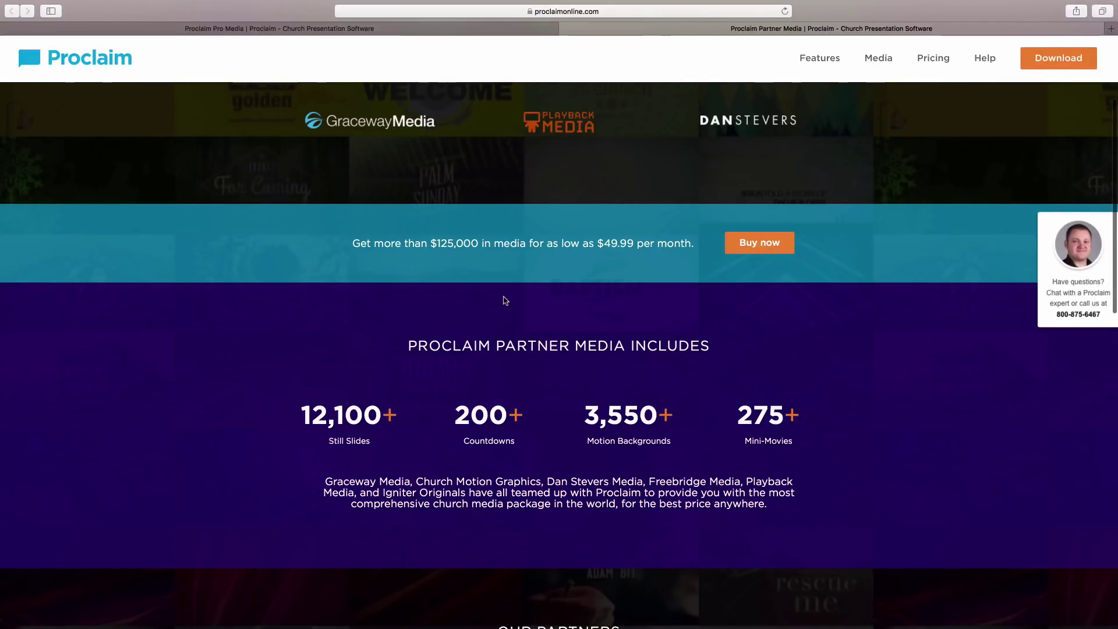
scroll(505, 301, down, 5)
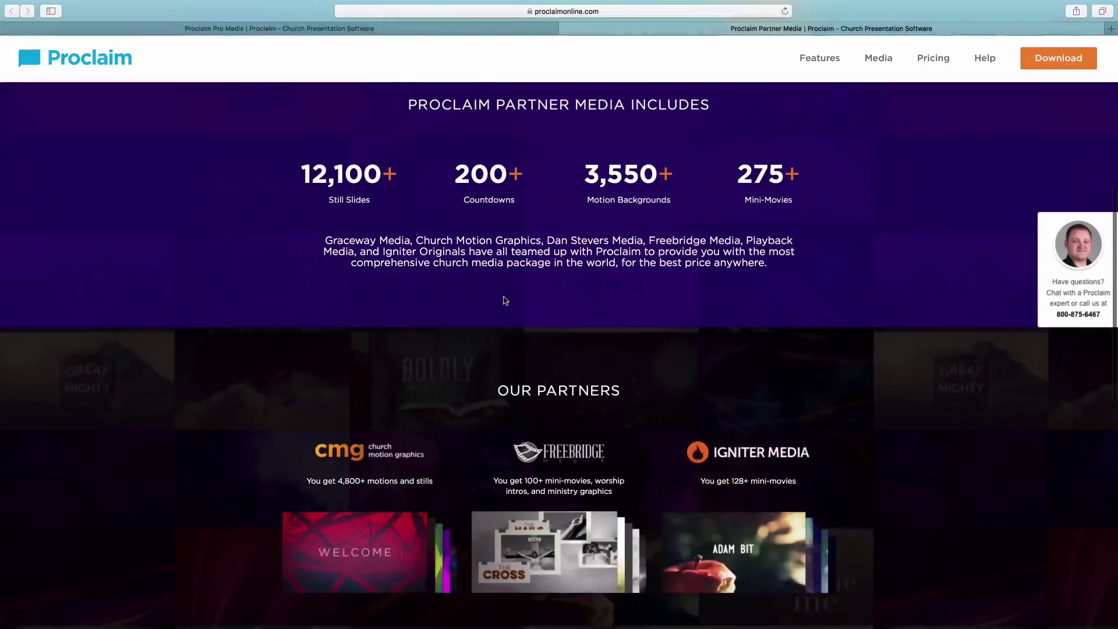
scroll(505, 301, down, 4)
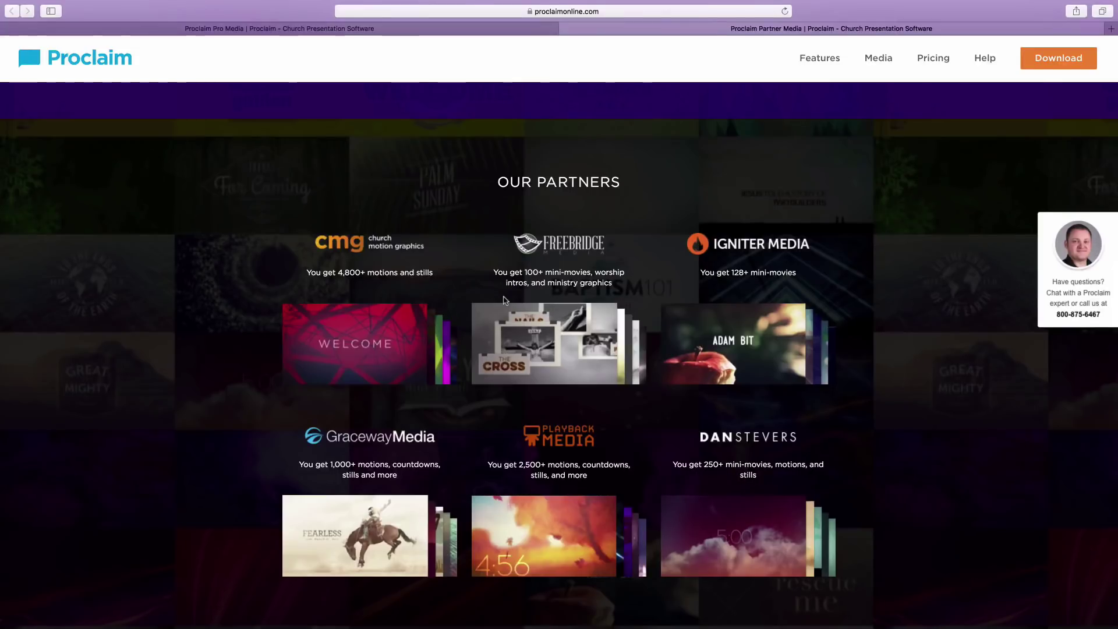
key(ctrl+Left)
Close the Purchase Media Subscriptions dialog to reveal the finished Christmas Party slide.
click(713, 191)
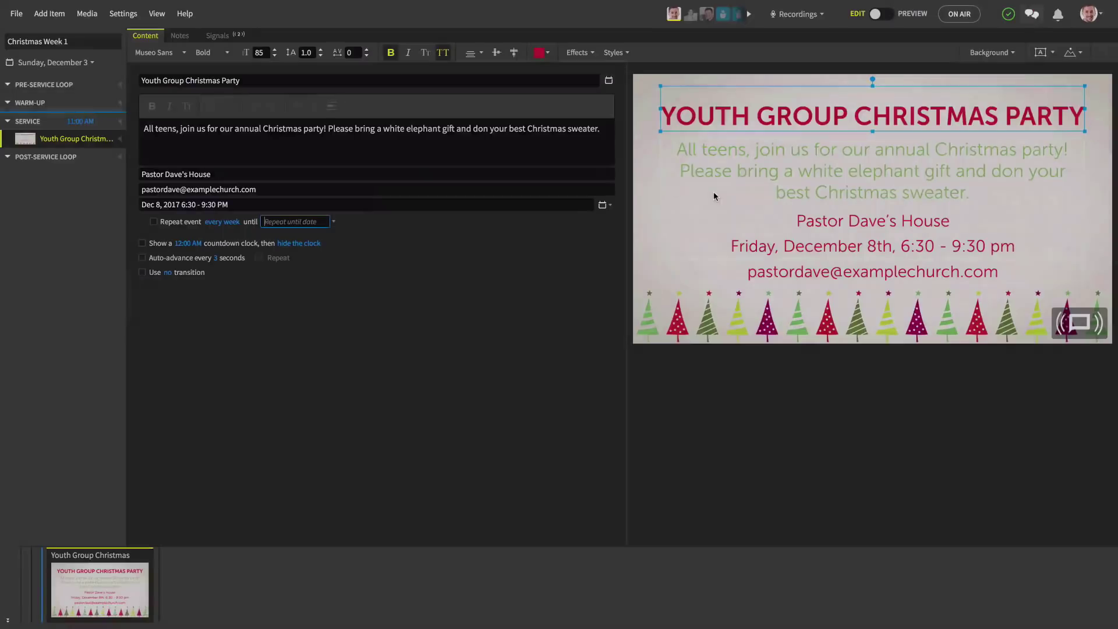